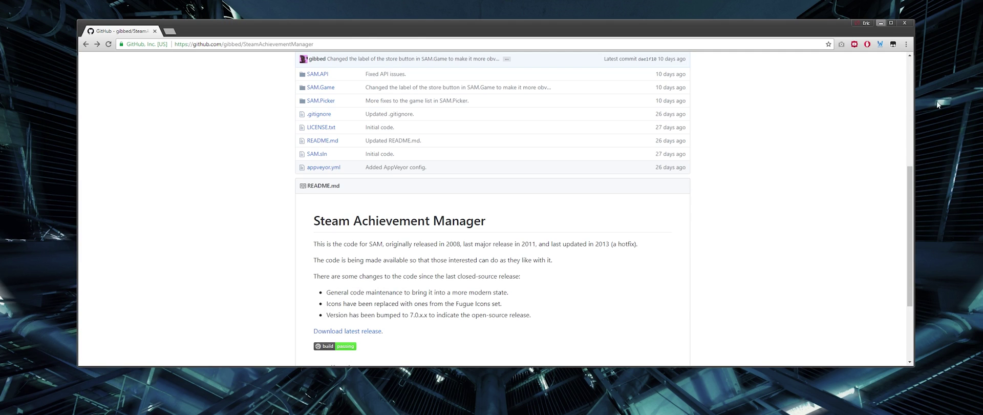
Go from the GitHub repository page to the latest 7.0.10 release page
left_click(272, 45)
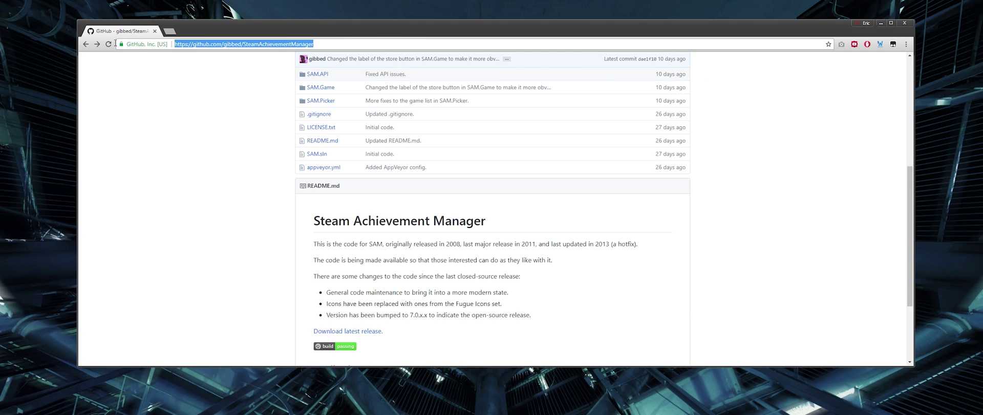
left_click(351, 41)
key("ctrl+a")
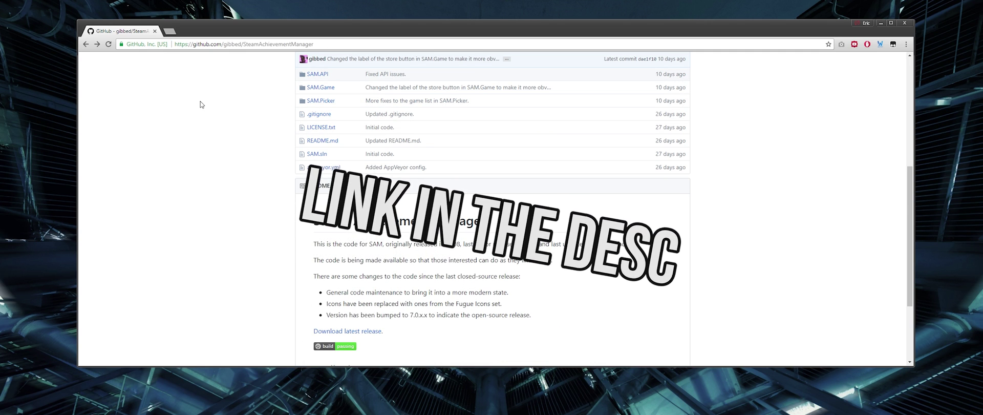
left_click(167, 139)
scroll(183, 145, "up", 4)
scroll(193, 149, "down", 2)
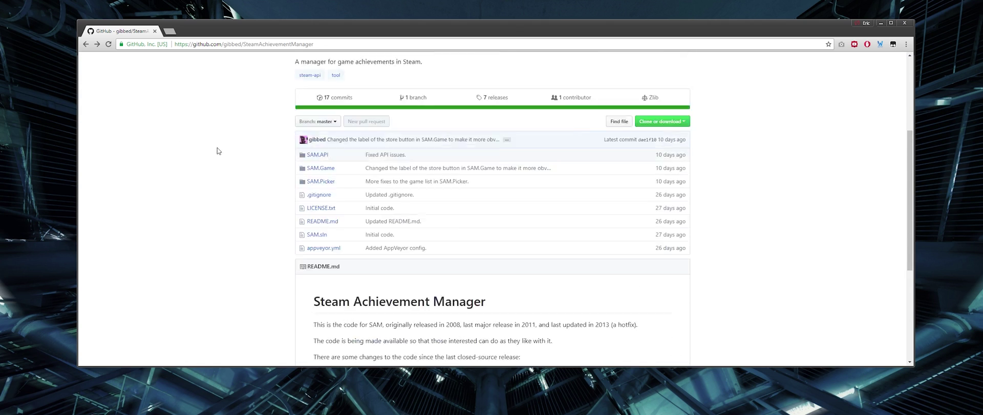
scroll(218, 151, "up", 1)
scroll(337, 246, "down", 4)
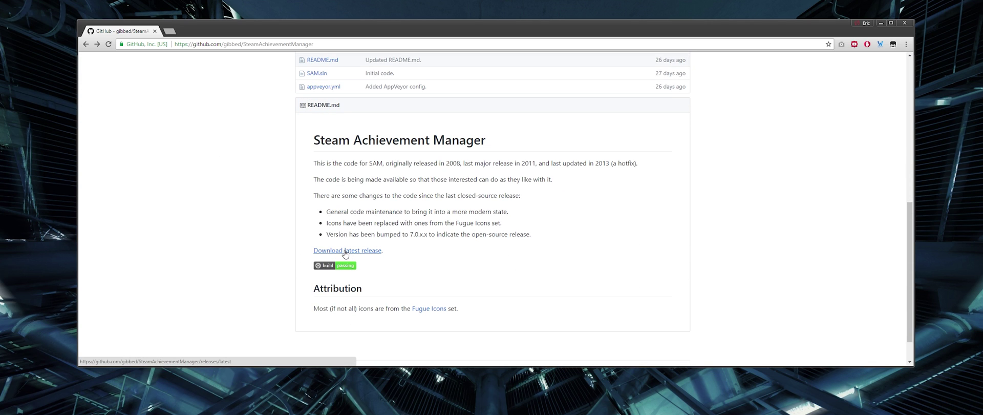
left_click(345, 251)
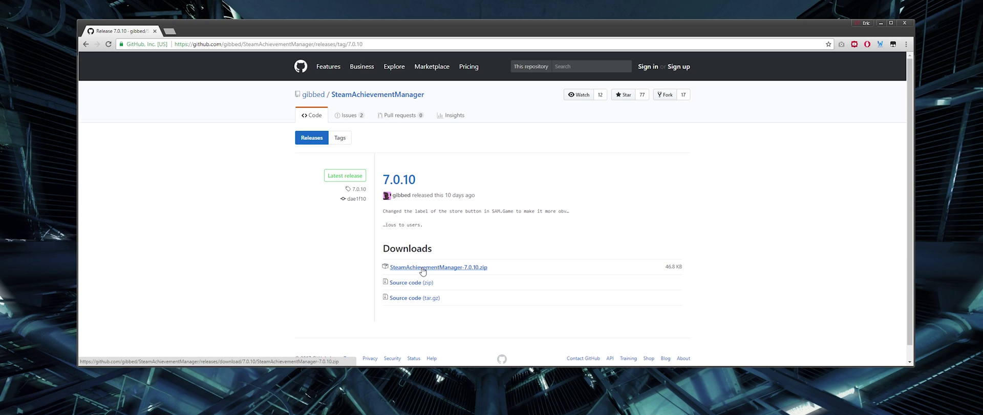
Launch SAM.Picker.exe from the extracted SAM Picker folder in Explorer
key("alt+Tab")
key("Tab")
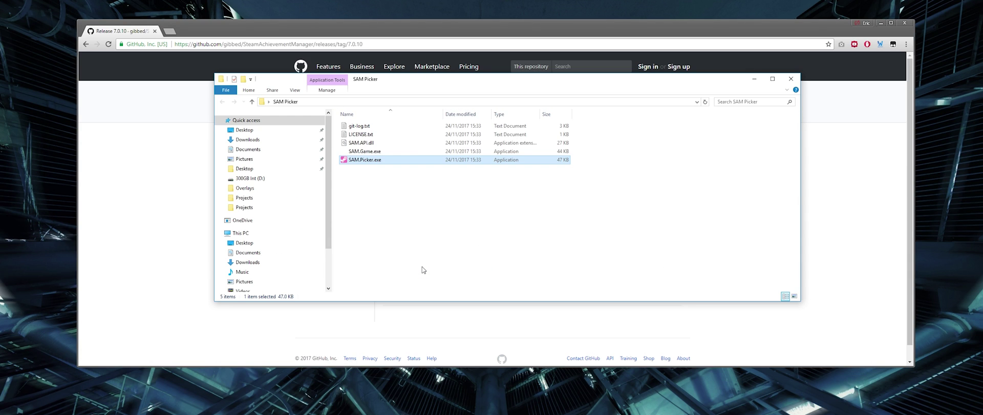
left_click_drag(566, 231, 434, 211)
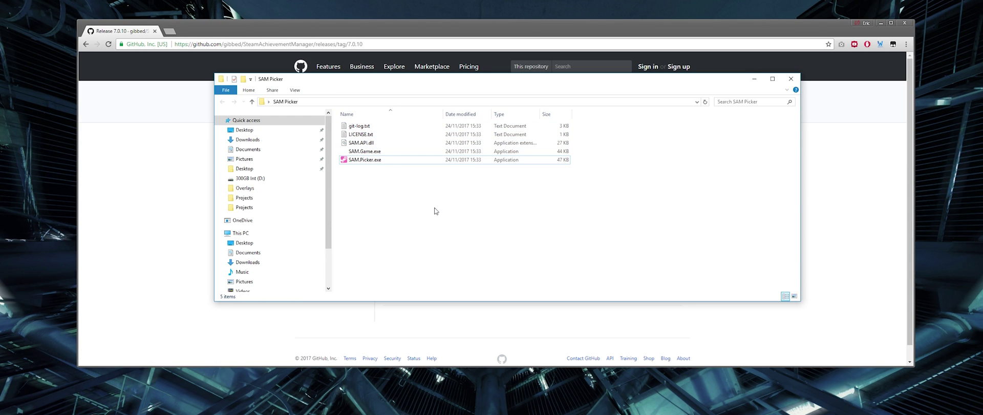
left_click(373, 161)
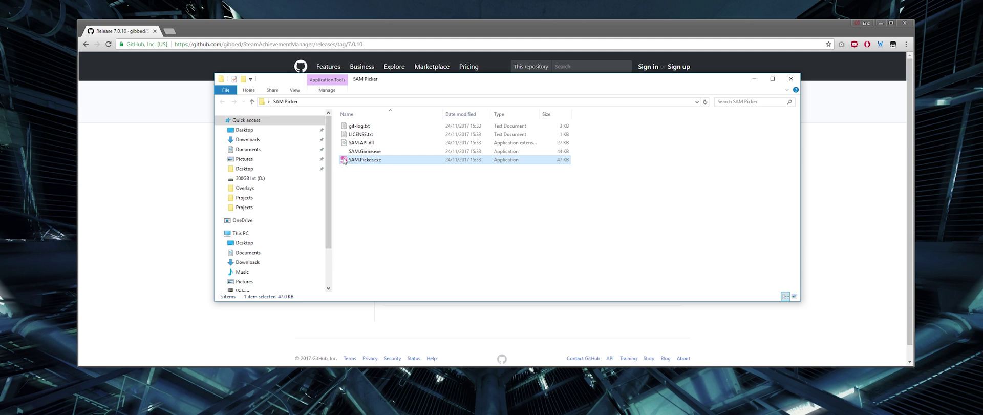
double_click(392, 161)
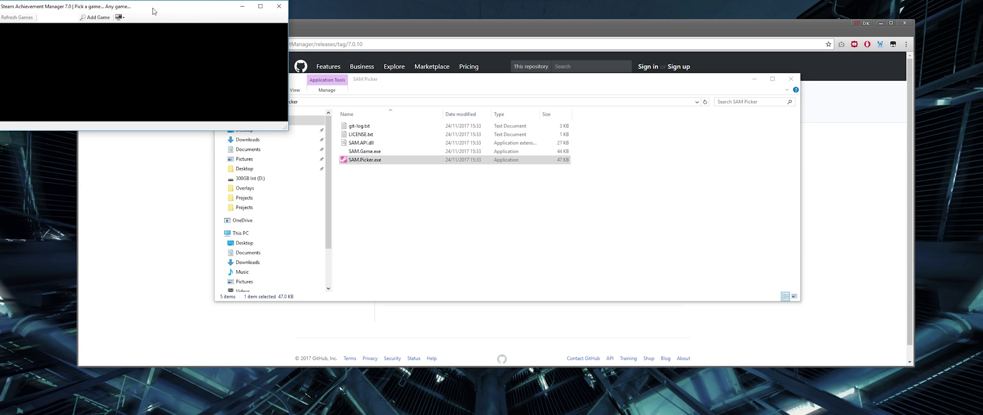
Centre the game picker window and enlarge it to six columns
left_click_drag(153, 10, 446, 90)
left_click_drag(597, 211, 854, 324)
left_click_drag(487, 86, 380, 63)
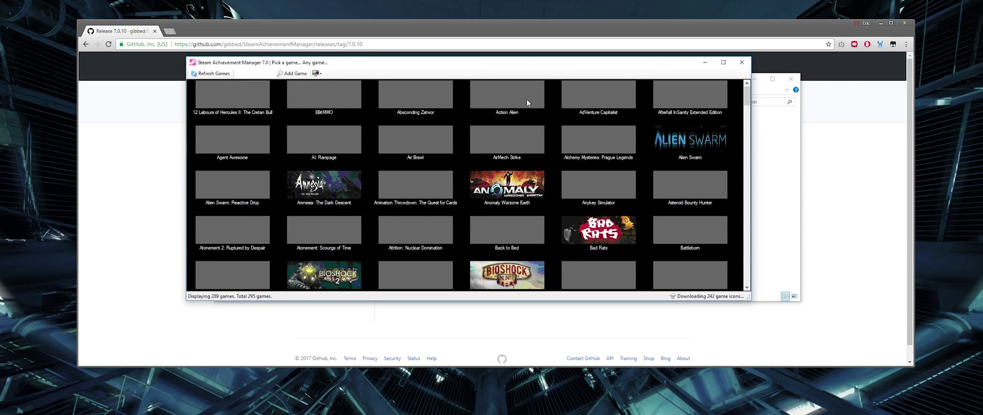
Browse the loaded game list and select the Air Brawl tile
scroll(442, 173, "down", 15)
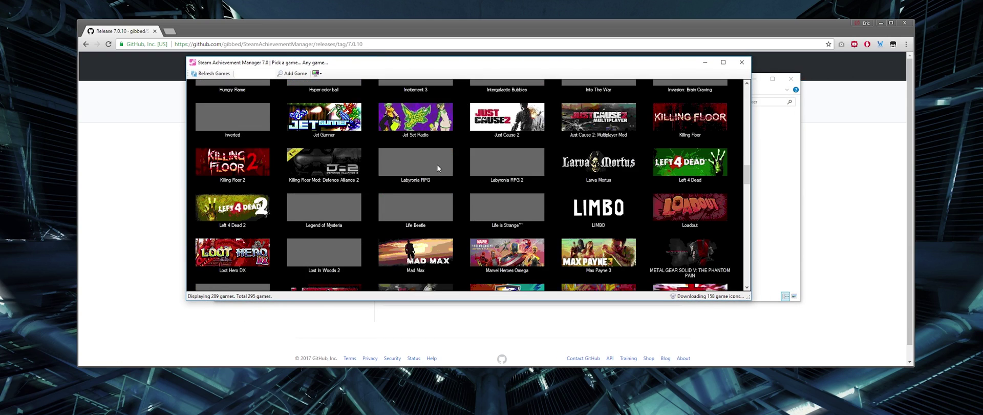
scroll(438, 167, "down", 20)
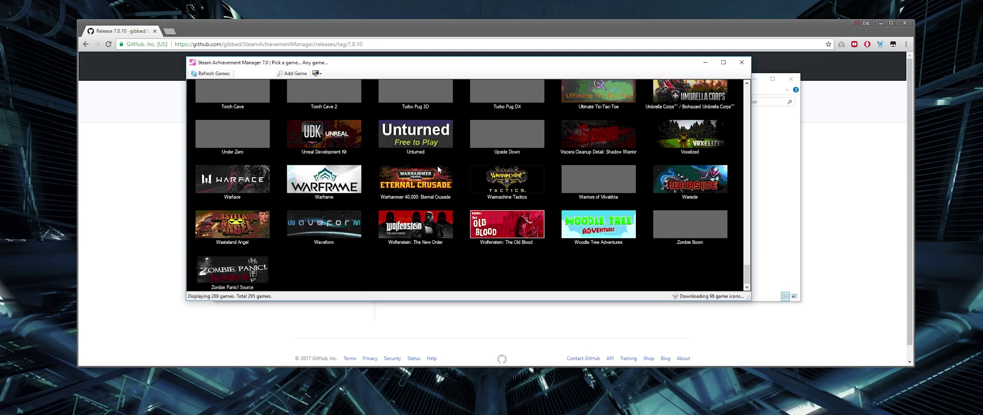
scroll(437, 167, "up", 20)
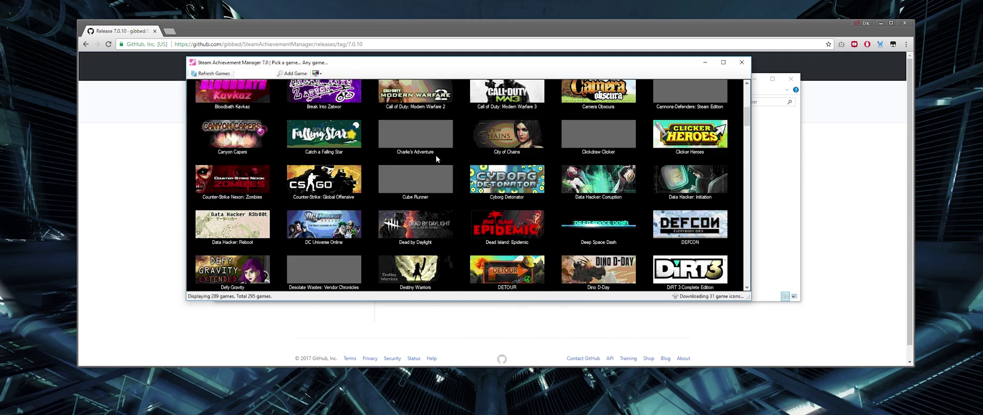
scroll(435, 155, "up", 5)
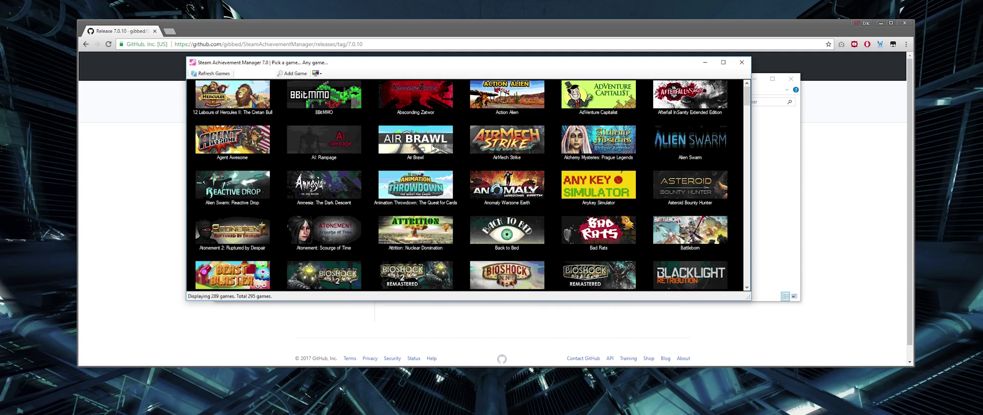
left_click(433, 148)
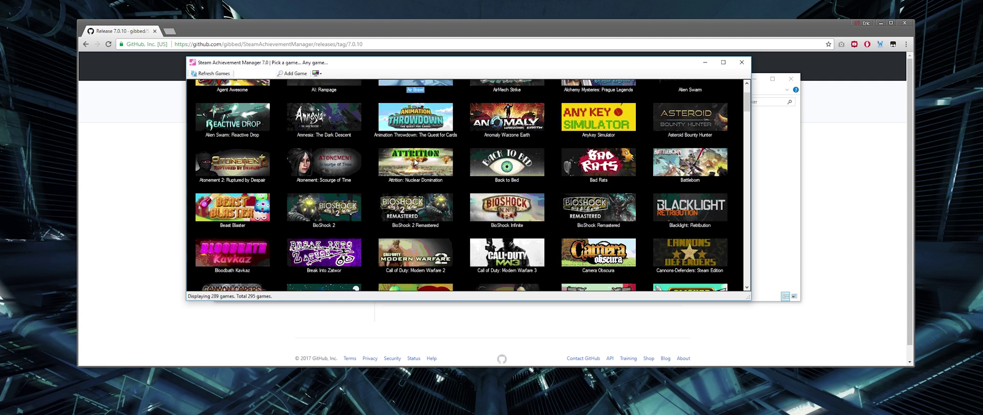
Open Air Brawl's achievements window and maximize it to fill the screen
double_click(419, 142)
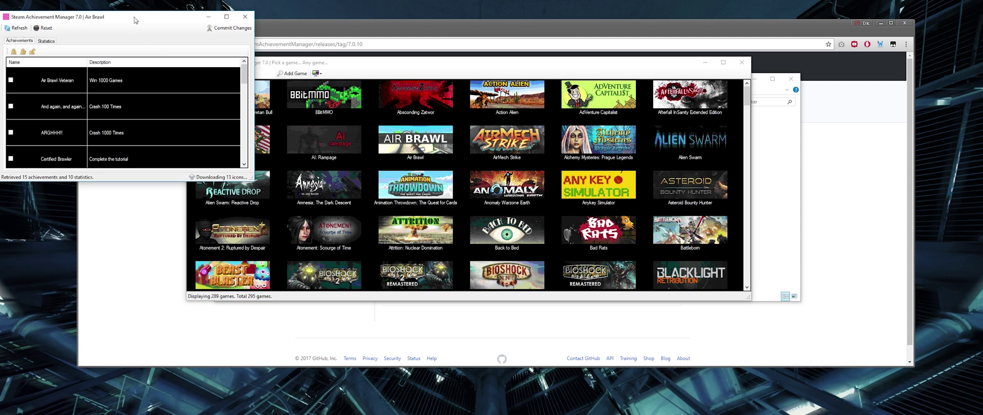
left_click(560, 56)
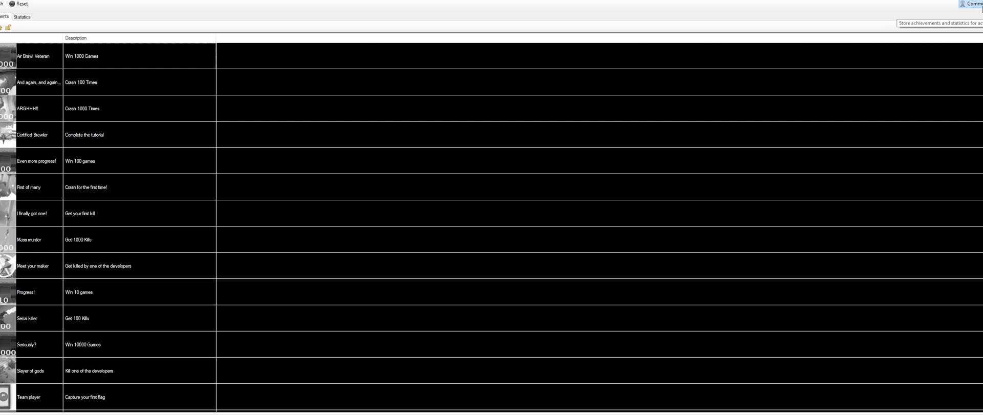
Restore the window, tick Air Brawl Veteran, and commit the change to Steam
mouse_move(480, 3)
left_mouse_down()
mouse_move(489, 15)
mouse_move(461, 30)
left_mouse_up()
left_click(379, 97)
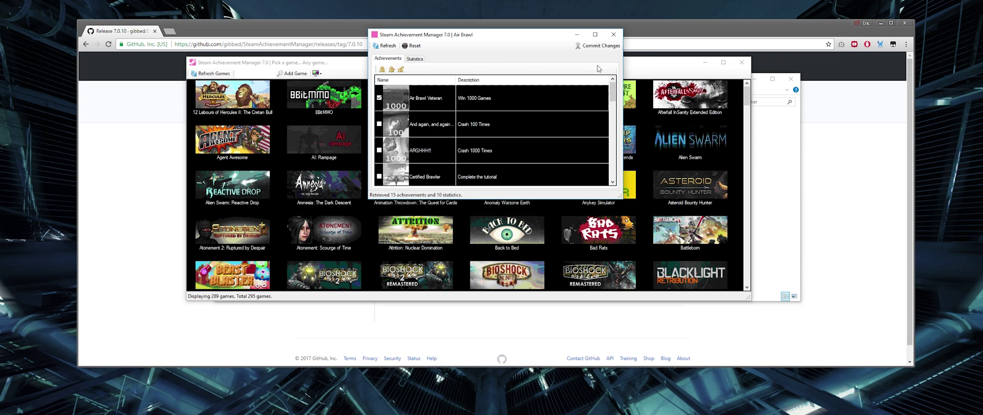
left_click(599, 46)
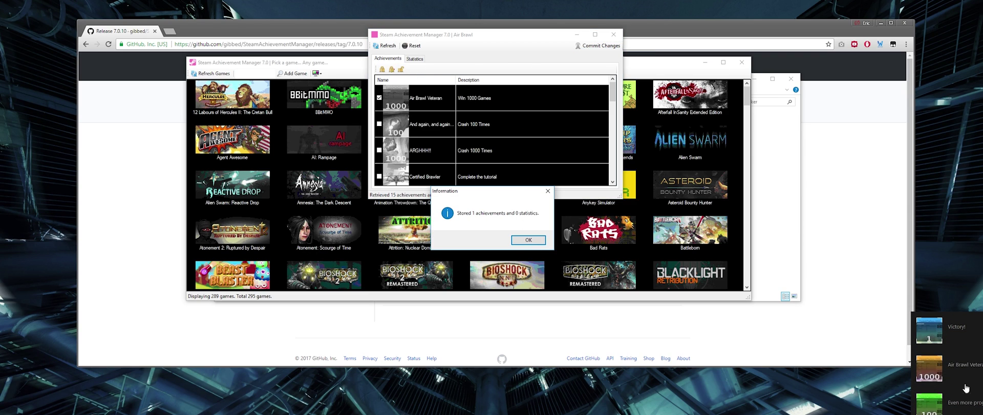
left_click(528, 239)
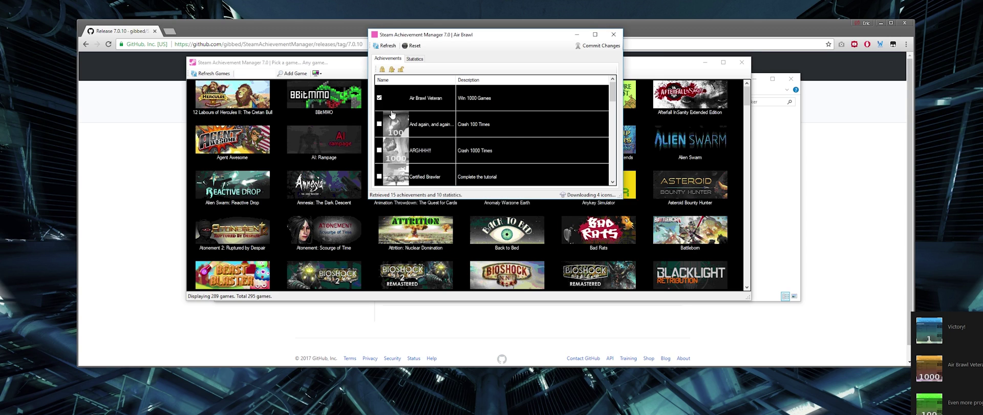
Untick and retick Air Brawl Veteran, review the list, and move the window down-left
left_click(379, 97)
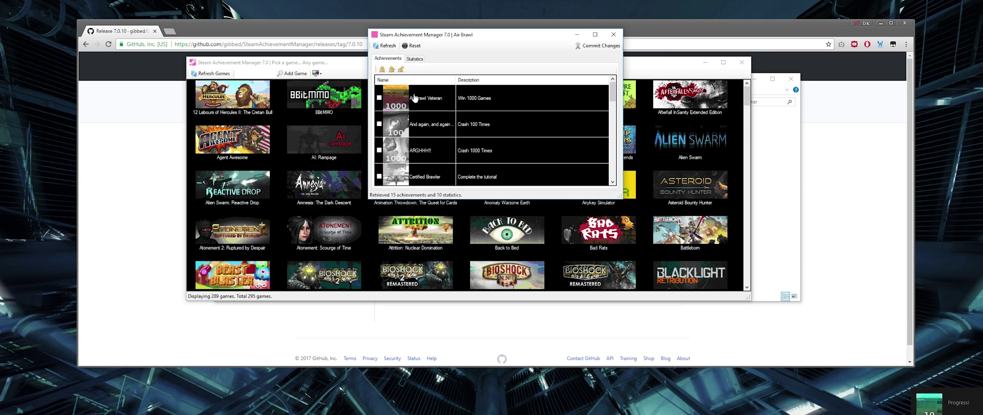
left_click(379, 97)
scroll(486, 137, "down", 2)
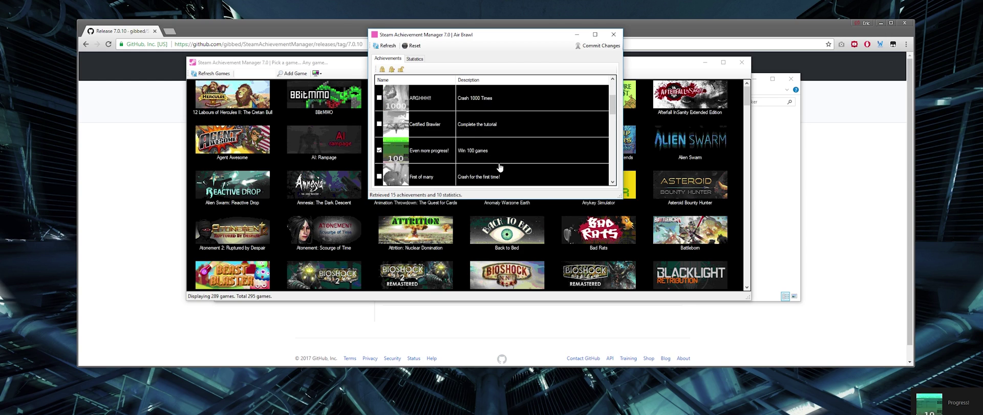
scroll(475, 158, "down", 6)
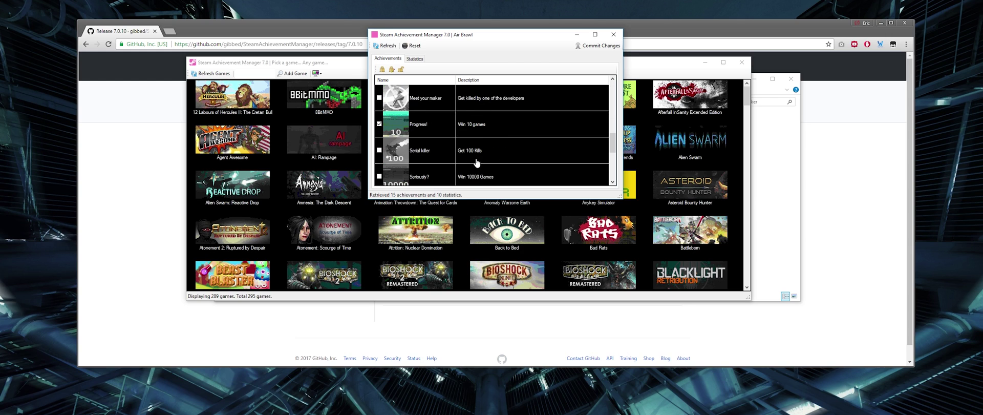
scroll(480, 158, "up", 10)
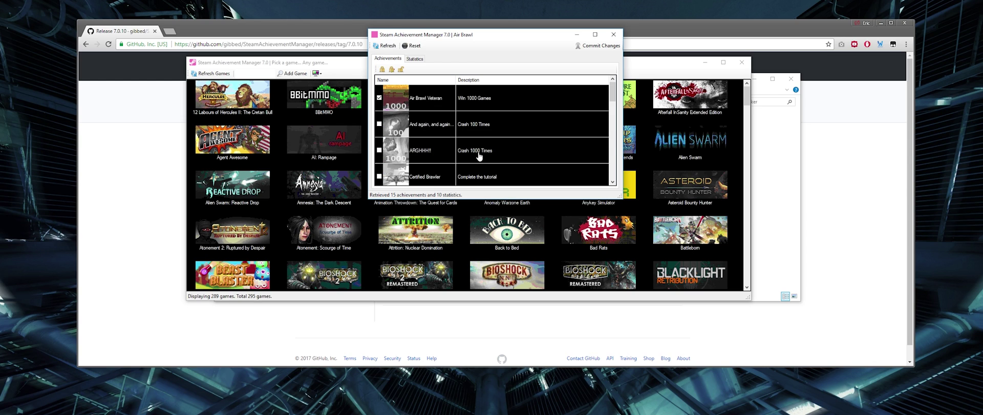
scroll(403, 97, "down", 12)
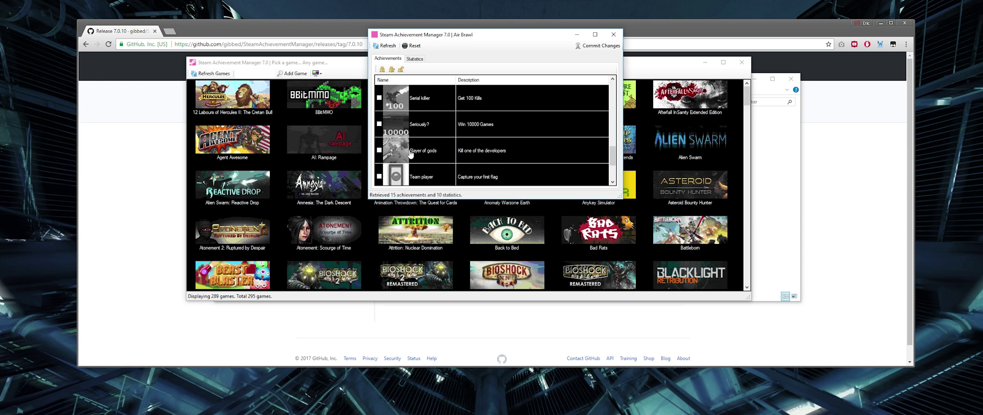
scroll(412, 152, "up", 12)
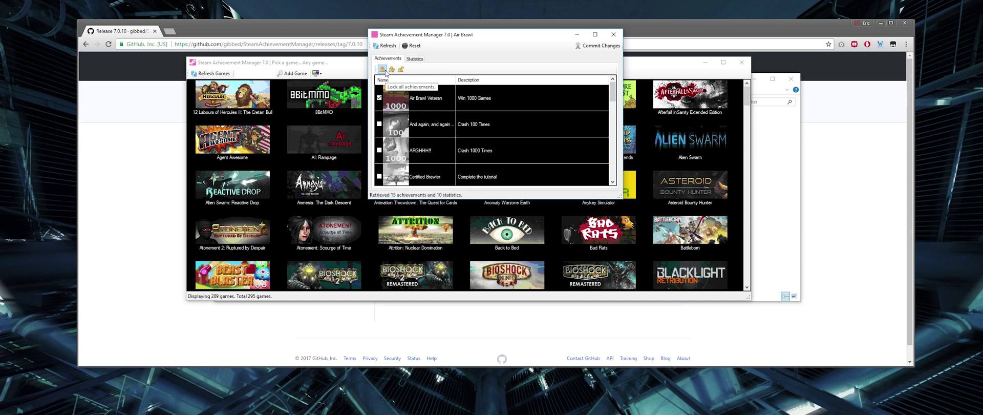
left_click_drag(456, 37, 433, 105)
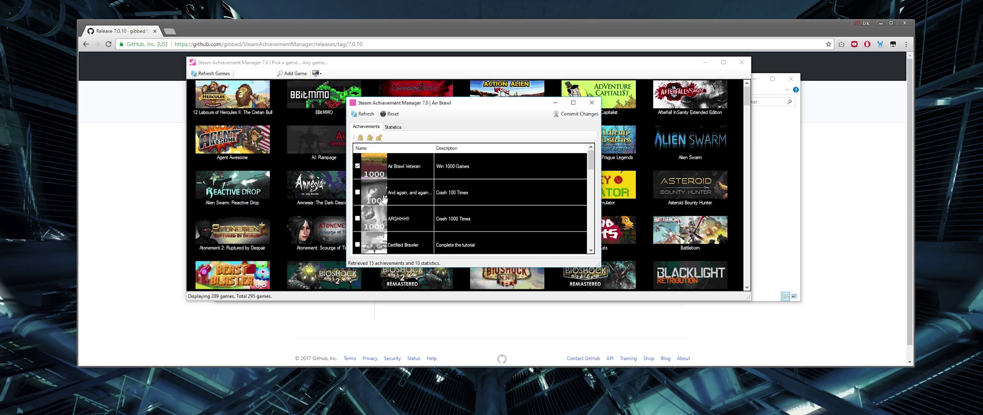
scroll(389, 192, "down", 5)
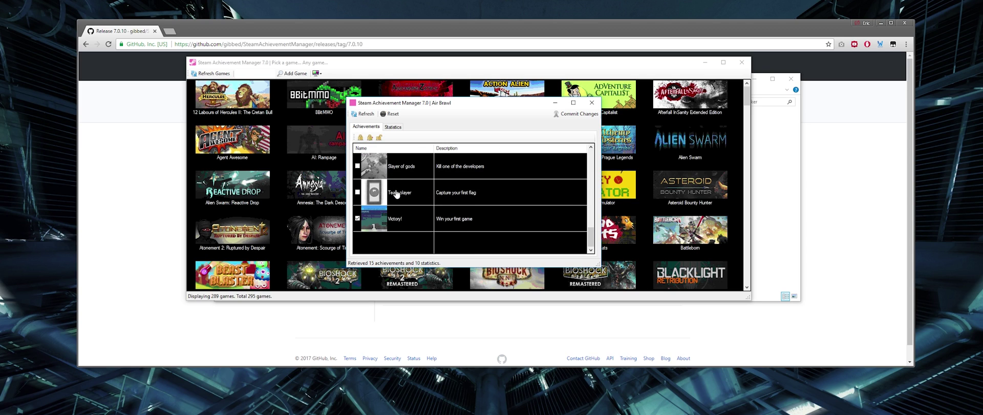
scroll(396, 194, "up", 5)
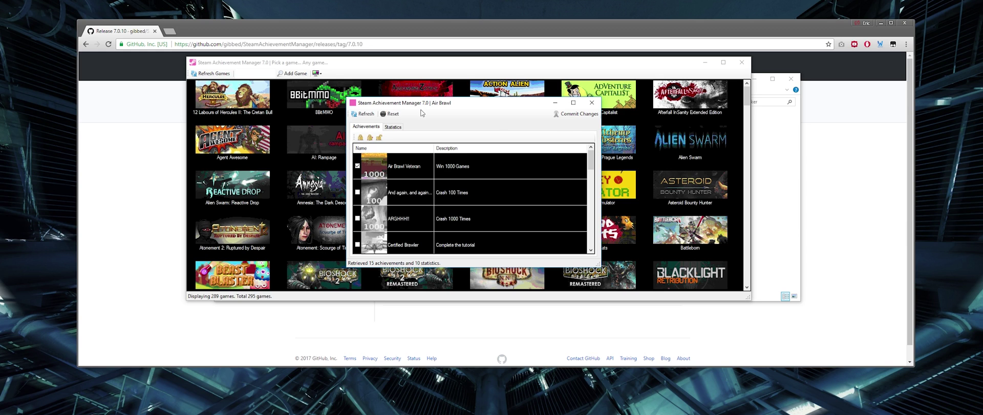
Move the Air Brawl achievements window aside and scroll through the game picker list
left_click_drag(434, 103, 782, 102)
scroll(449, 188, "down", 10)
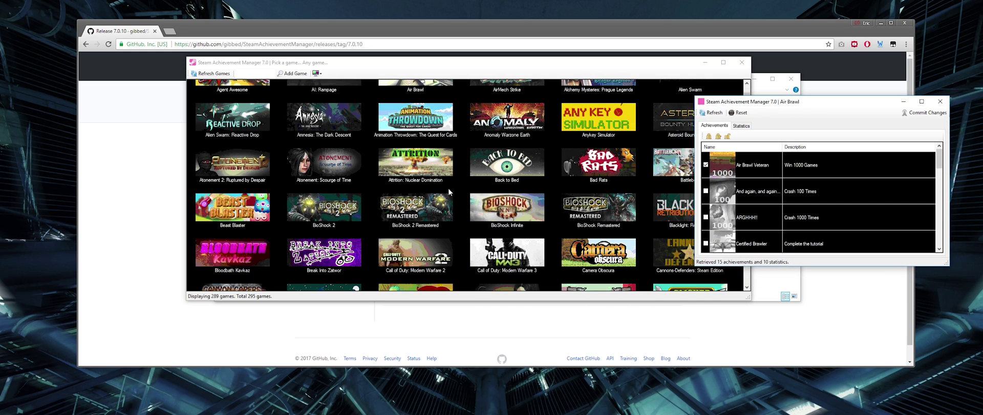
scroll(449, 189, "down", 15)
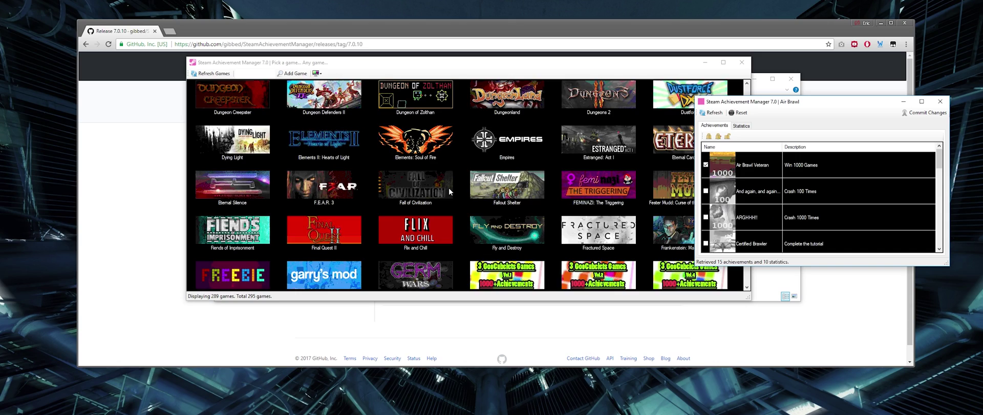
scroll(449, 190, "down", 15)
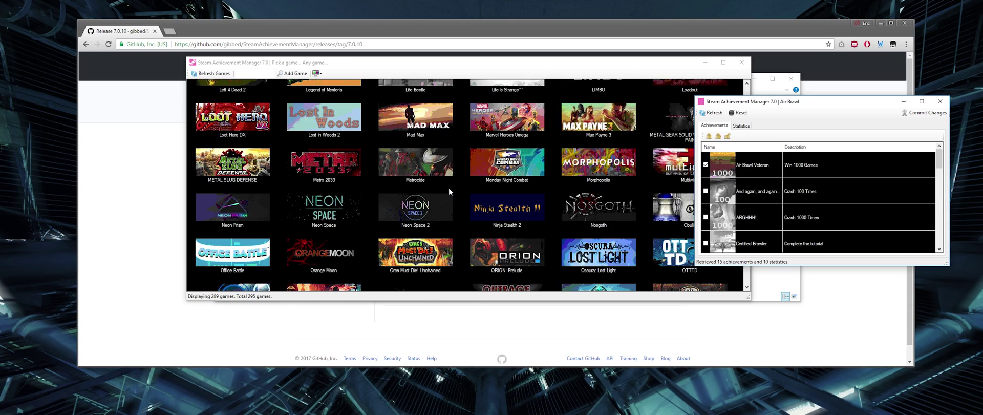
scroll(450, 189, "down", 15)
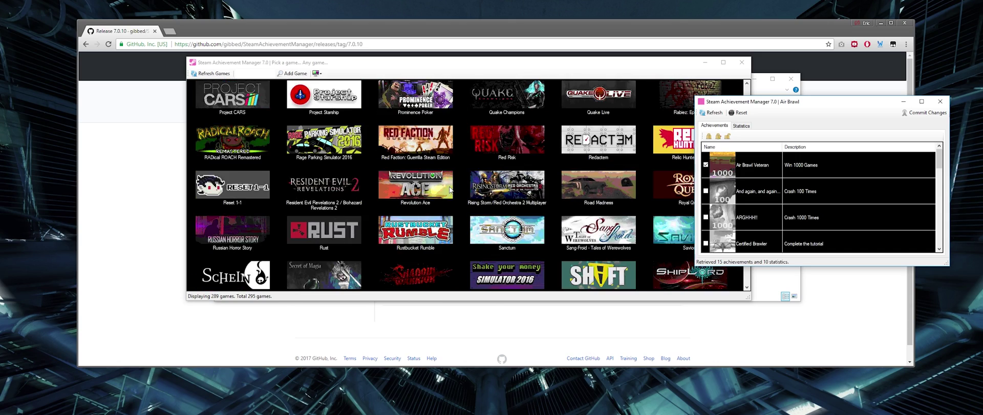
scroll(449, 190, "down", 15)
scroll(449, 190, "up", 20)
scroll(449, 189, "up", 5)
scroll(449, 188, "down", 3)
scroll(450, 189, "up", 15)
scroll(449, 186, "up", 4)
scroll(389, 205, "down", 15)
scroll(307, 221, "up", 8)
scroll(306, 222, "up", 1)
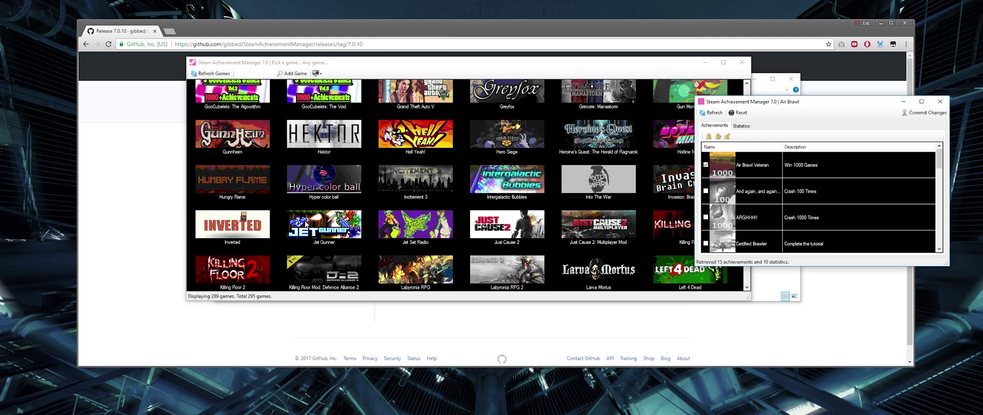
scroll(248, 271, "down", 2)
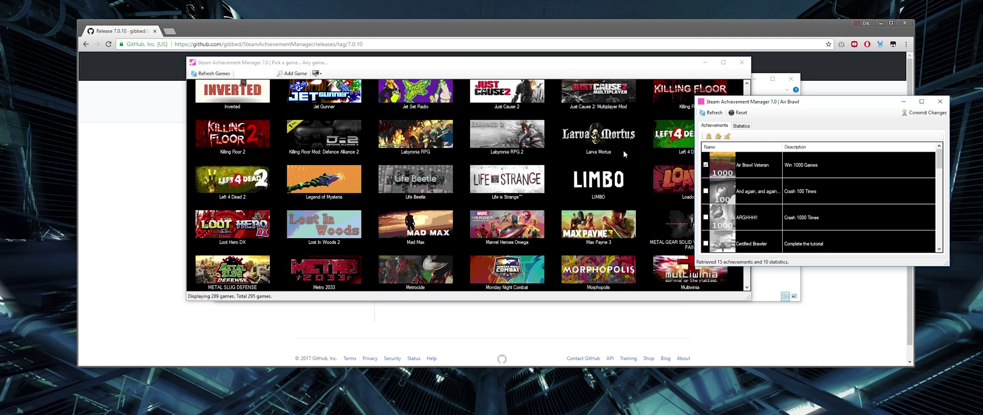